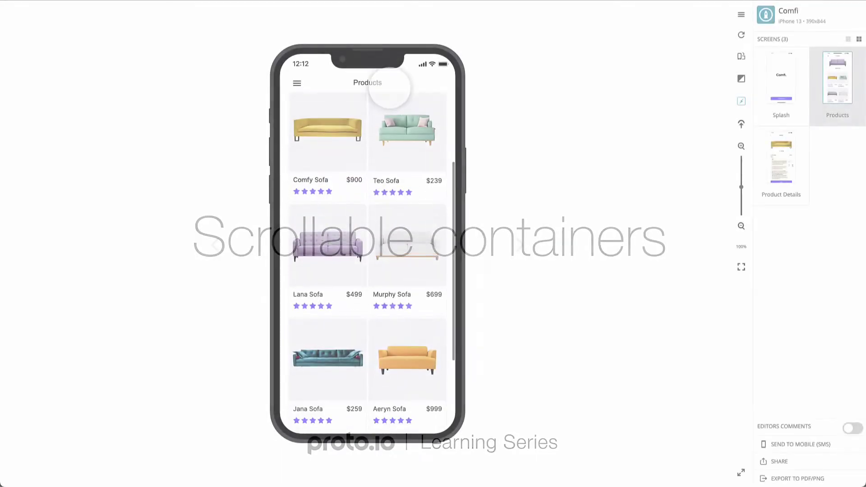
# Scroll the product list and swipe the carousel from New Arrivals through Staff Picks to Special Offers
pyautogui.moveTo(386, 367); pyautogui.dragTo(396, 304)
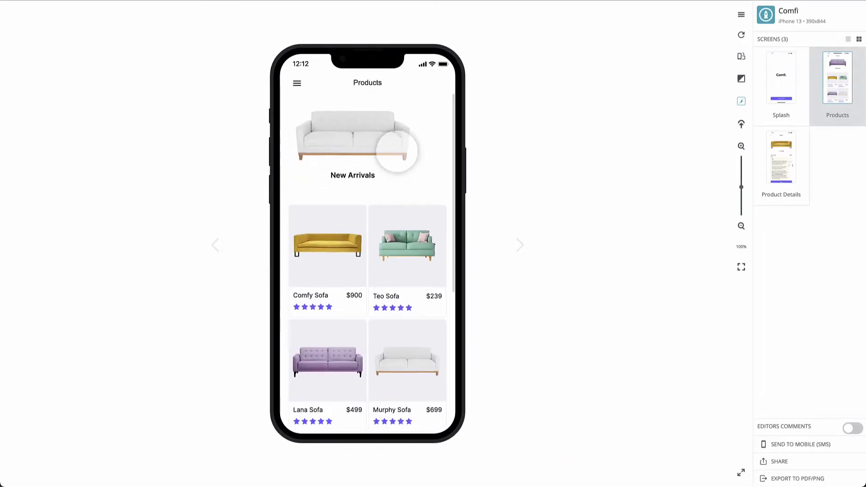
pyautogui.moveTo(406, 149); pyautogui.dragTo(340, 150)
pyautogui.moveTo(410, 139); pyautogui.dragTo(311, 141)
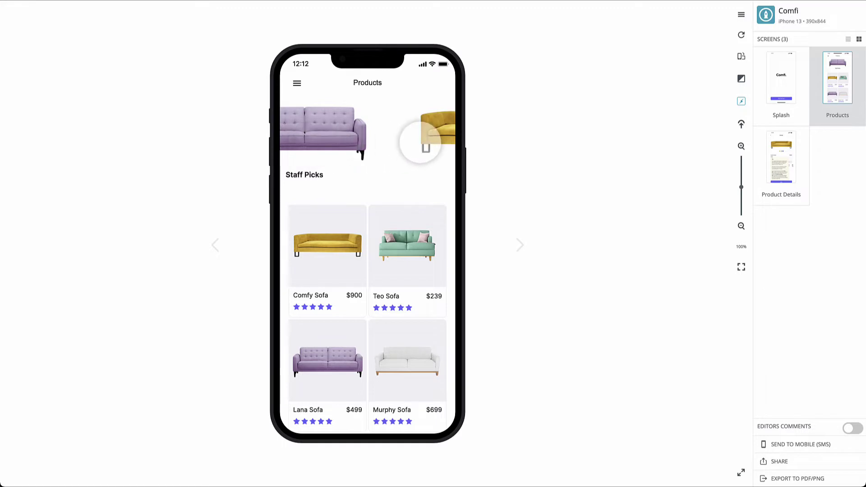
pyautogui.moveTo(427, 142); pyautogui.dragTo(319, 138)
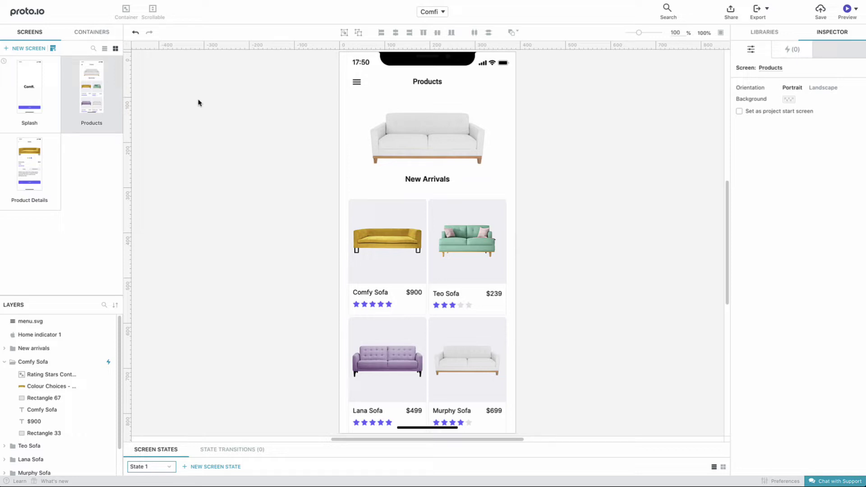
# Set the canvas zoom to 50%
pyautogui.doubleClick(675, 33)
pyautogui.write('50')
pyautogui.press('Return')
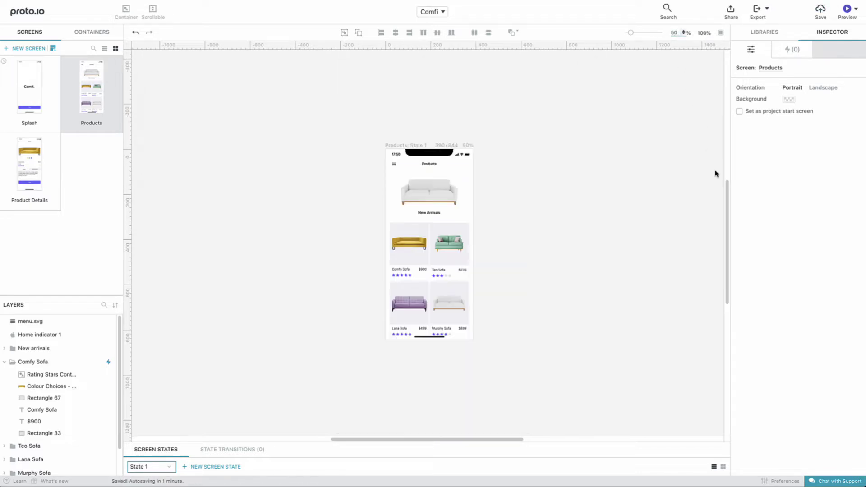
pyautogui.moveTo(727, 201); pyautogui.dragTo(727, 227)
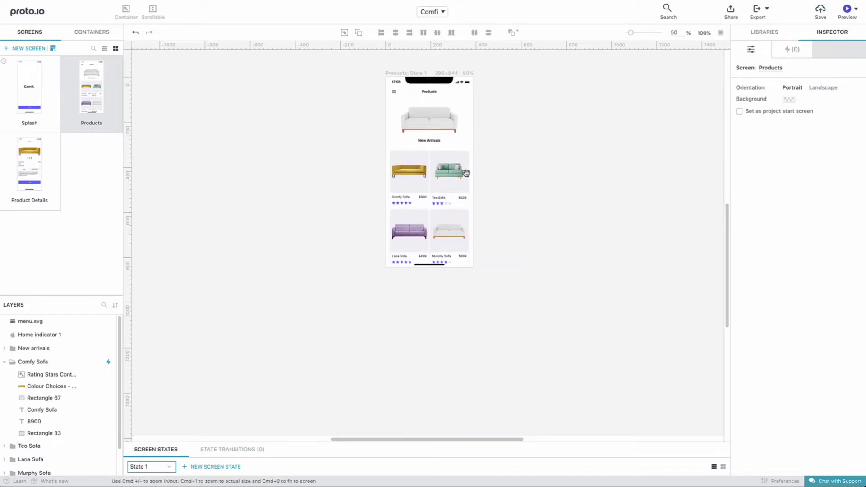
# Duplicate the four sofa cards, place the copies below the originals, and select all screen content
pyautogui.moveTo(365, 150); pyautogui.dragTo(494, 244)
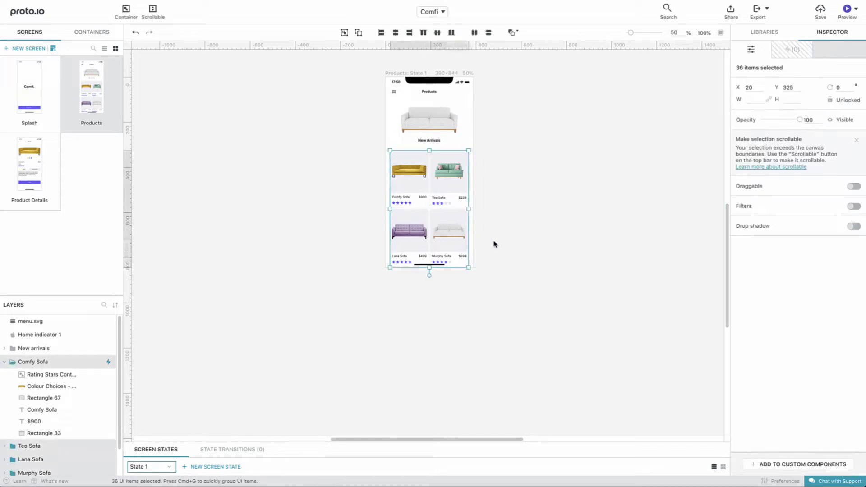
pyautogui.rightClick(455, 223)
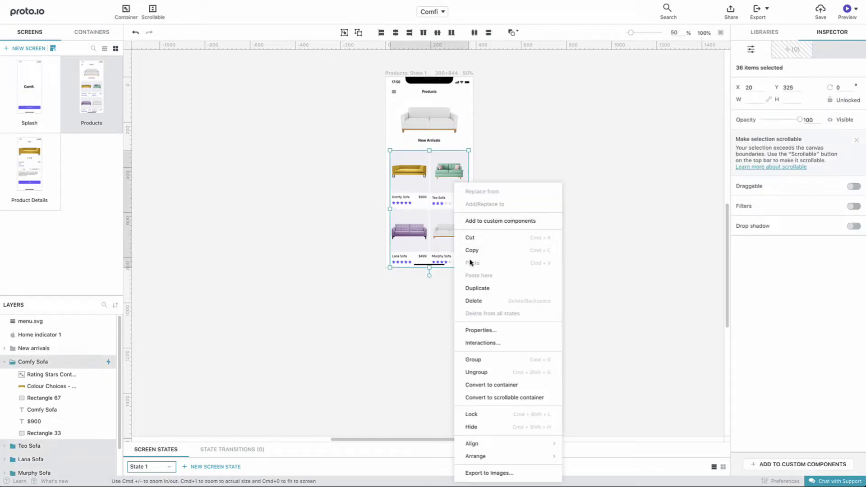
pyautogui.click(481, 285)
pyautogui.moveTo(411, 182); pyautogui.dragTo(409, 298)
pyautogui.click(495, 264)
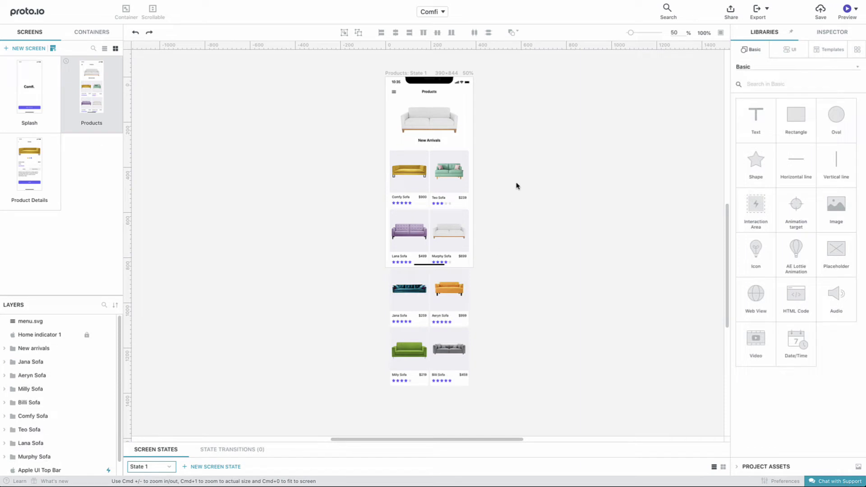
pyautogui.moveTo(541, 123); pyautogui.dragTo(345, 338)
# Group the selected screen content and rename the group 'Products'
pyautogui.rightClick(398, 297)
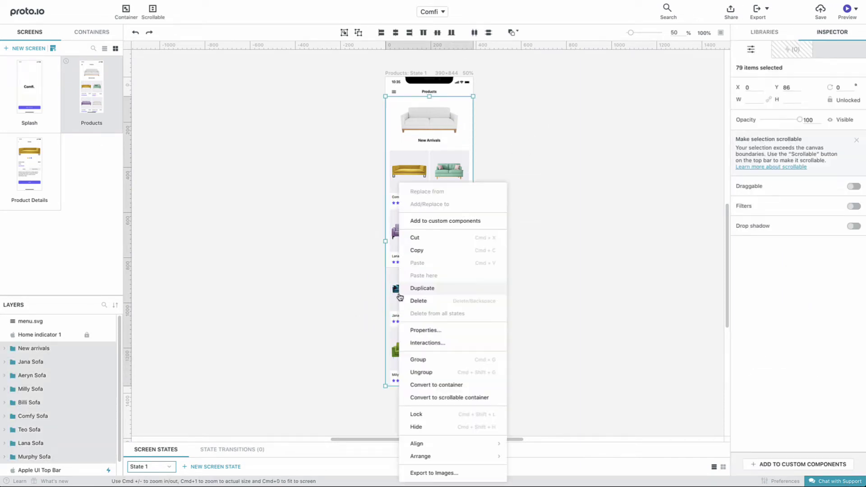
pyautogui.click(424, 360)
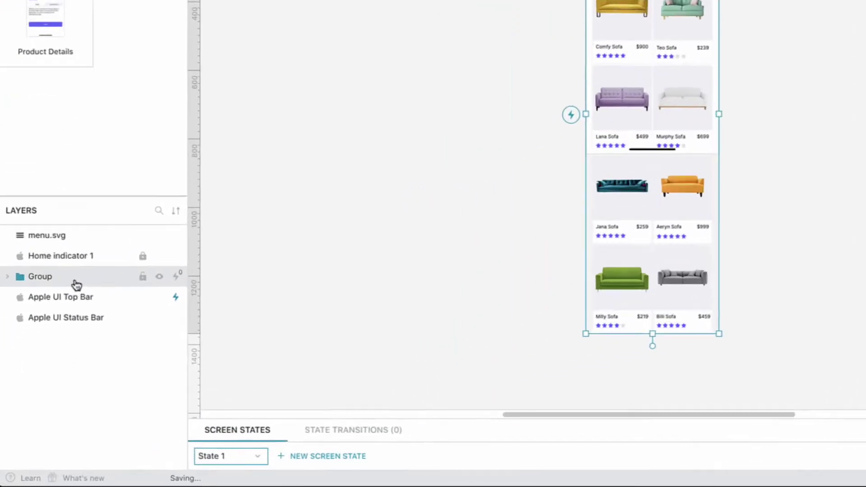
pyautogui.doubleClick(33, 345)
pyautogui.write('Produ')
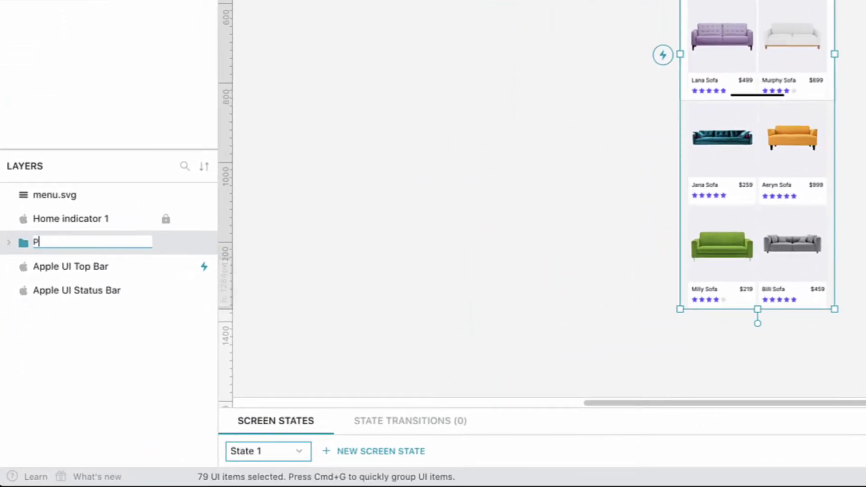
pyautogui.write('cts')
pyautogui.press('Return')
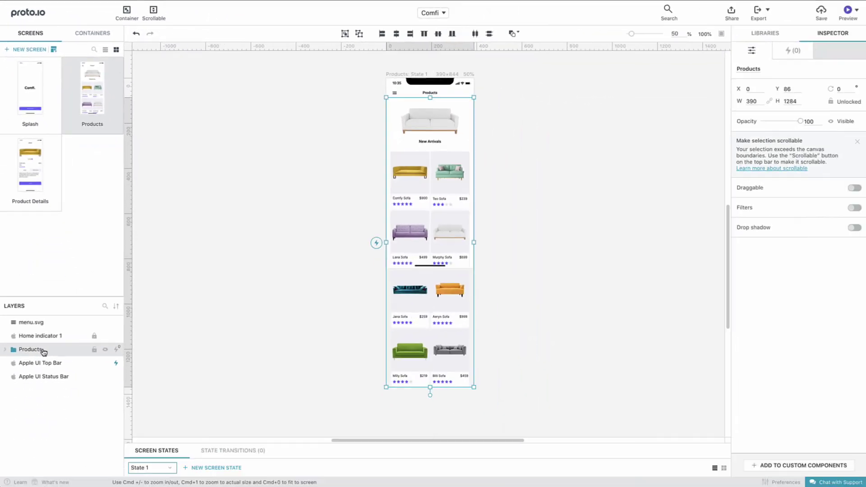
# Convert the Products group into a vertical scrollable container of 390 by 758
pyautogui.rightClick(44, 350)
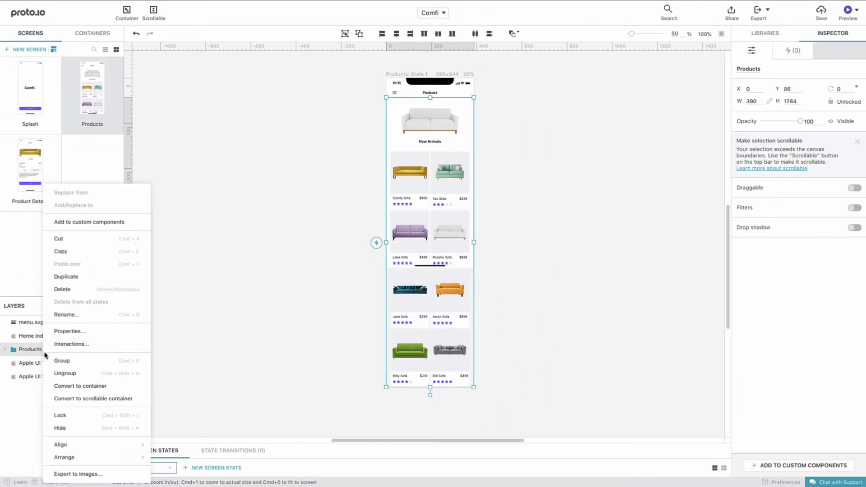
pyautogui.click(70, 400)
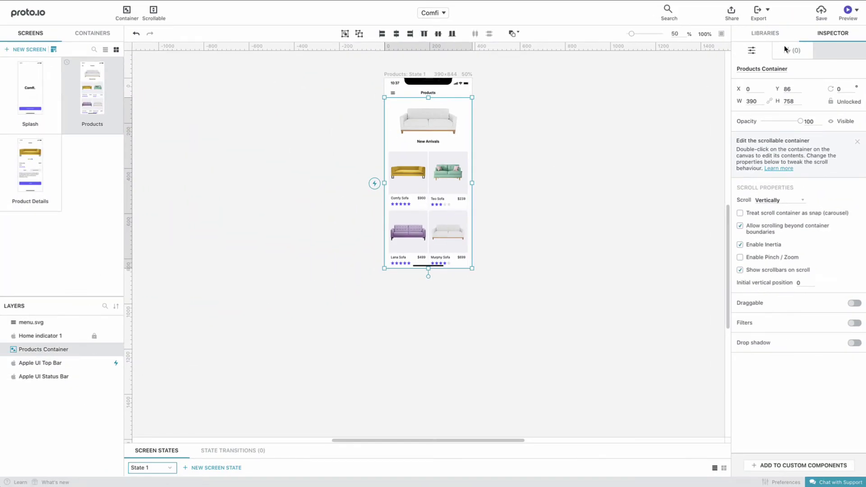
pyautogui.click(848, 14)
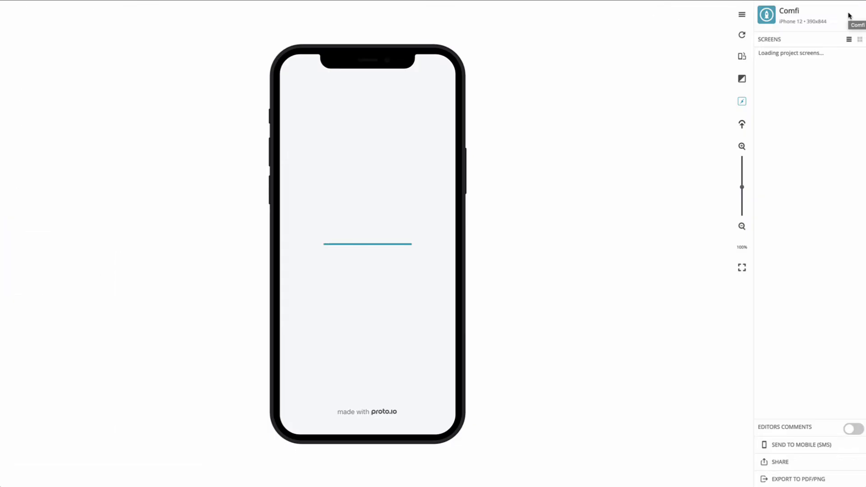
pyautogui.moveTo(428, 380); pyautogui.dragTo(412, 125)
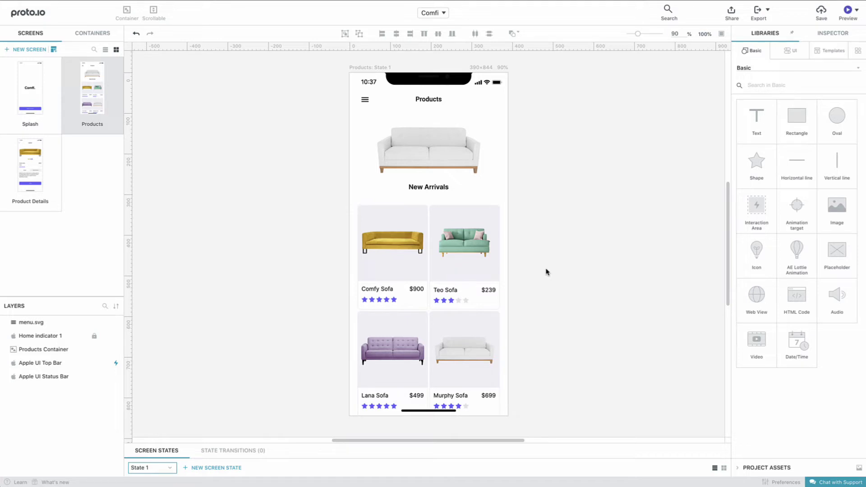
# Duplicate the New Arrivals banner twice, placing the copies side by side at x 390 and 780
pyautogui.doubleClick(488, 255)
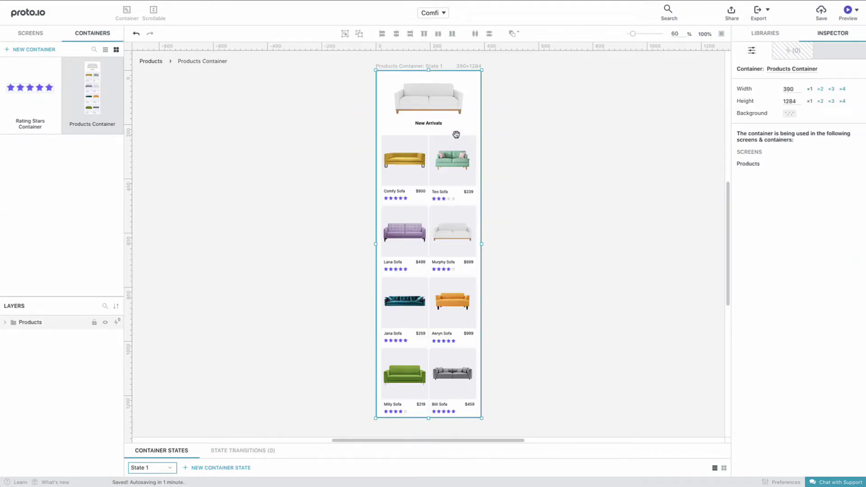
pyautogui.click(452, 115)
pyautogui.rightClick(451, 115)
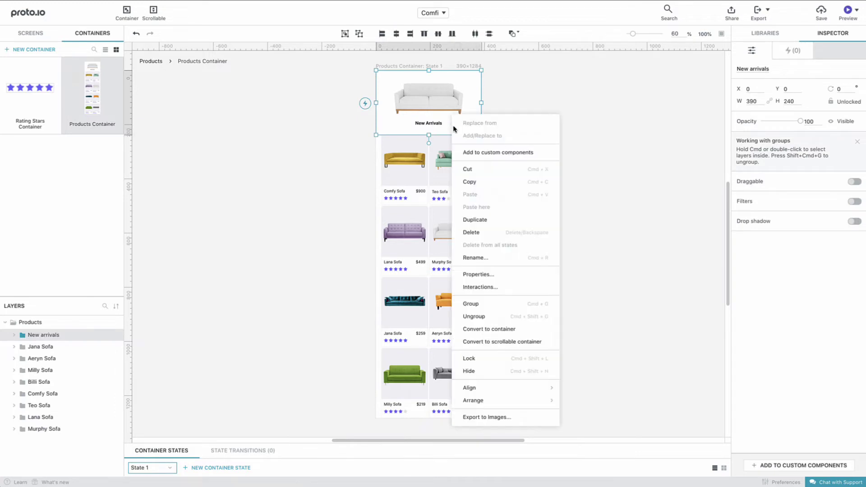
pyautogui.click(482, 223)
pyautogui.moveTo(406, 108); pyautogui.dragTo(511, 108)
pyautogui.rightClick(511, 108)
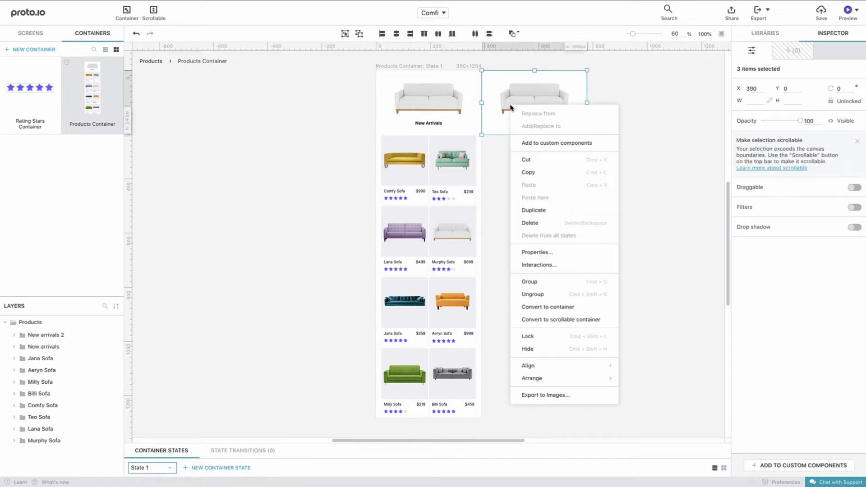
pyautogui.click(539, 209)
pyautogui.moveTo(506, 125); pyautogui.dragTo(606, 109)
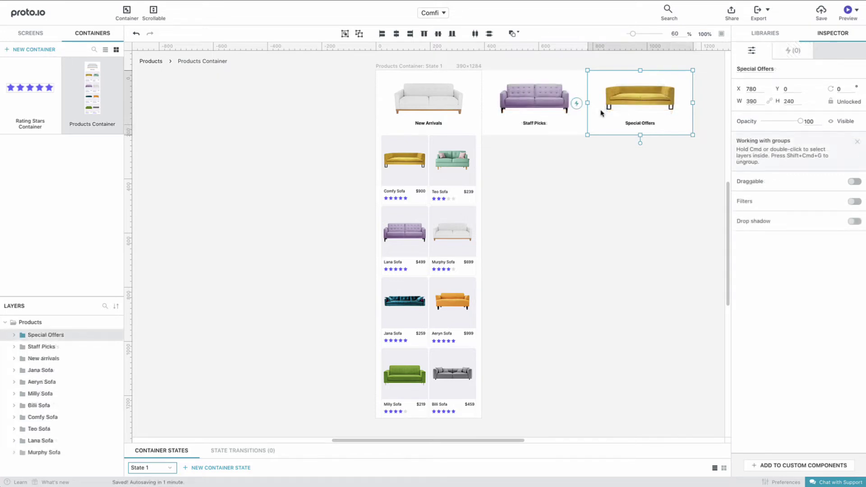
# Convert the three banners into a single horizontal scrollable container
pyautogui.keyDown('shift'); pyautogui.click(582, 110); pyautogui.keyUp('shift')
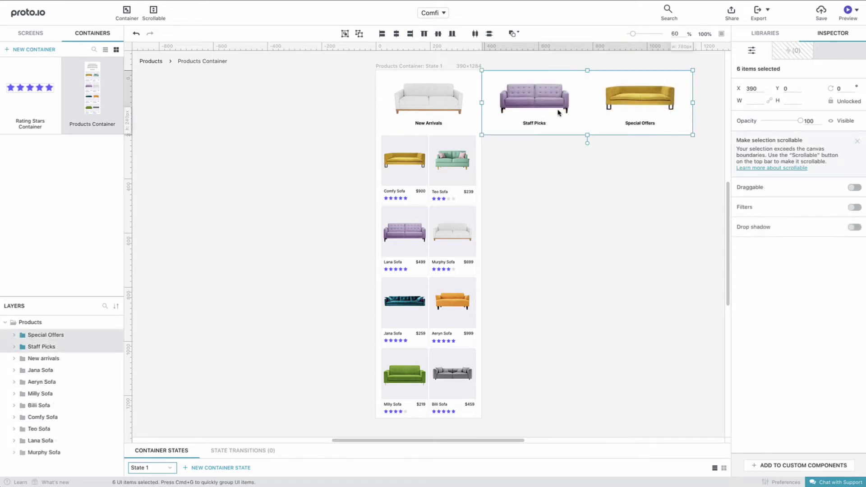
pyautogui.keyDown('shift'); pyautogui.click(474, 109); pyautogui.keyUp('shift')
pyautogui.rightClick(469, 109)
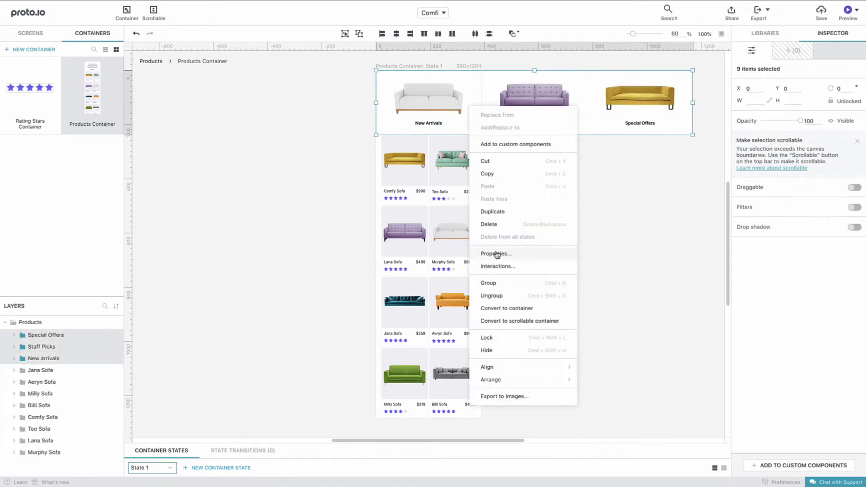
pyautogui.click(510, 320)
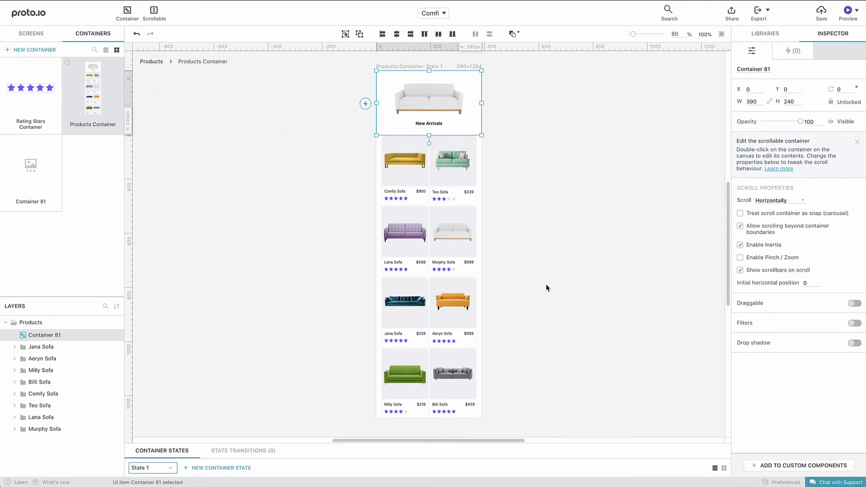
pyautogui.click(847, 14)
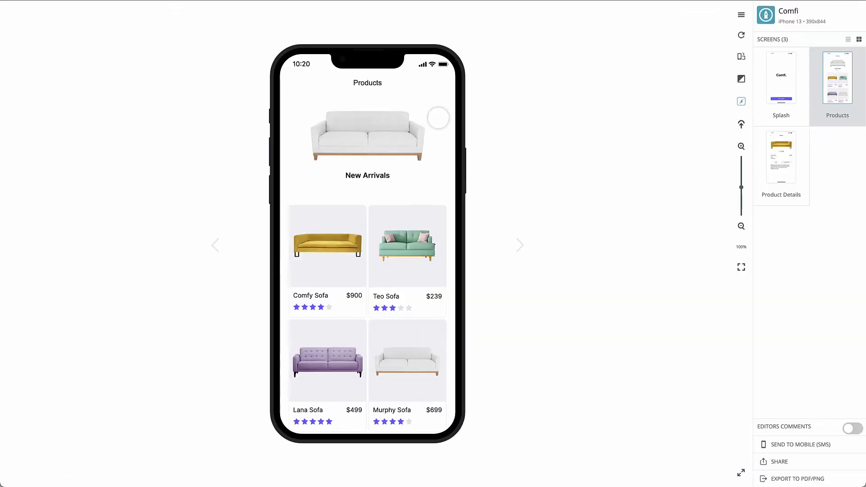
pyautogui.moveTo(429, 119); pyautogui.dragTo(300, 120)
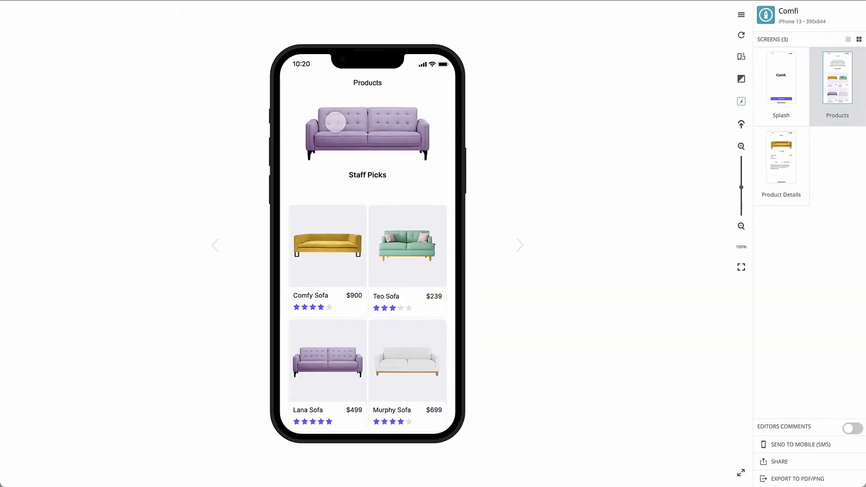
pyautogui.moveTo(459, 116); pyautogui.dragTo(284, 118)
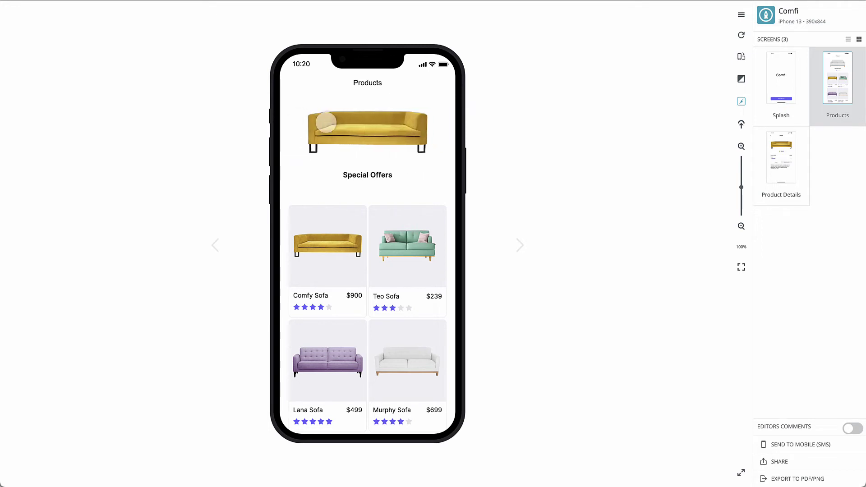
pyautogui.moveTo(411, 294); pyautogui.dragTo(411, 155)
pyautogui.moveTo(405, 363); pyautogui.dragTo(413, 139)
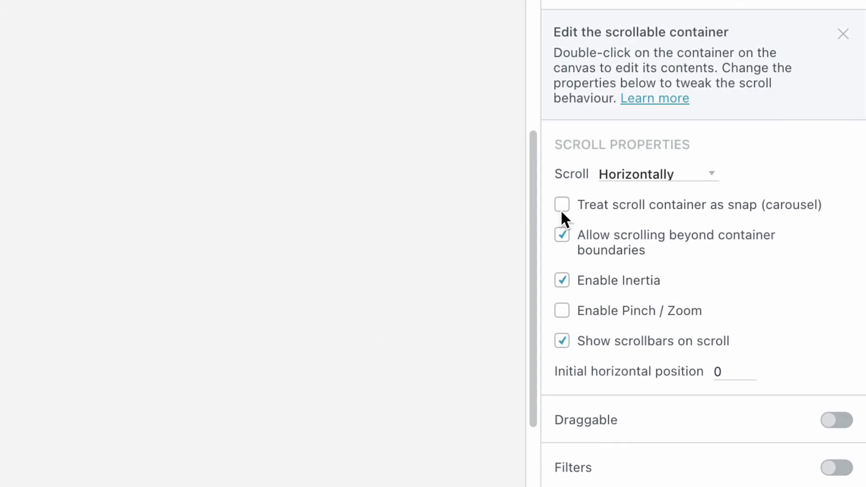
# Turn on snap (carousel) behaviour and test swiping through the three banners
pyautogui.click(563, 205)
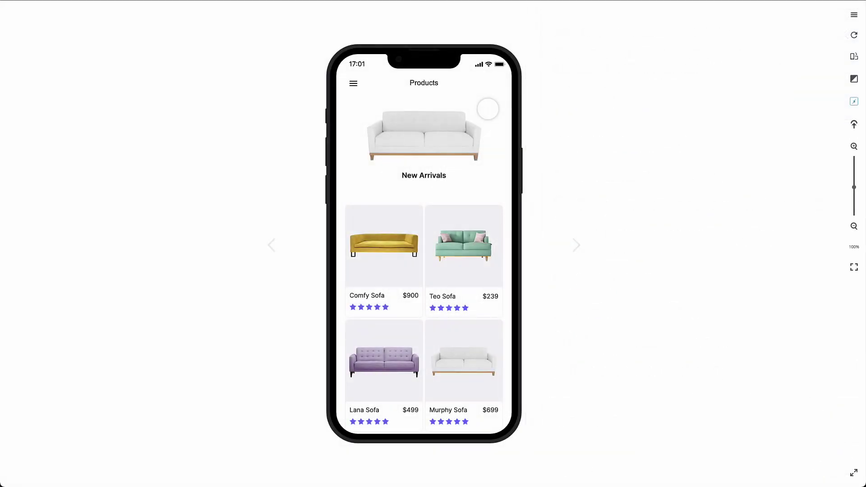
pyautogui.moveTo(487, 107); pyautogui.dragTo(383, 113)
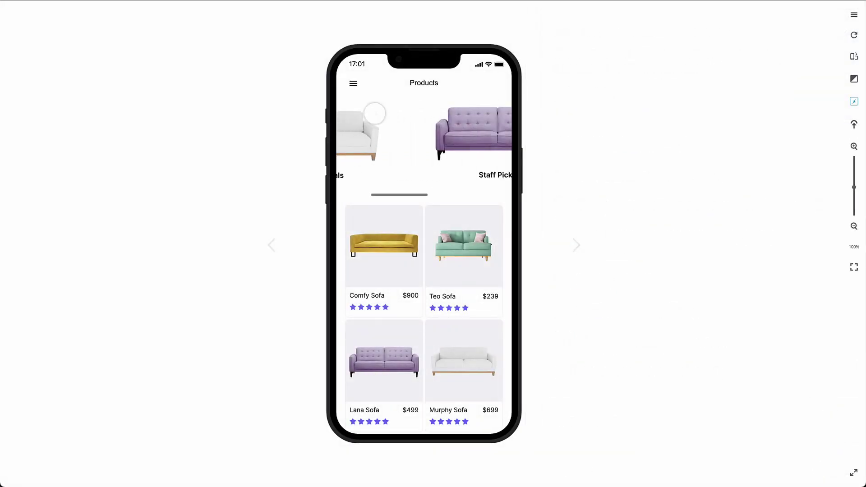
pyautogui.moveTo(496, 110); pyautogui.dragTo(456, 122)
pyautogui.moveTo(369, 125); pyautogui.dragTo(453, 126)
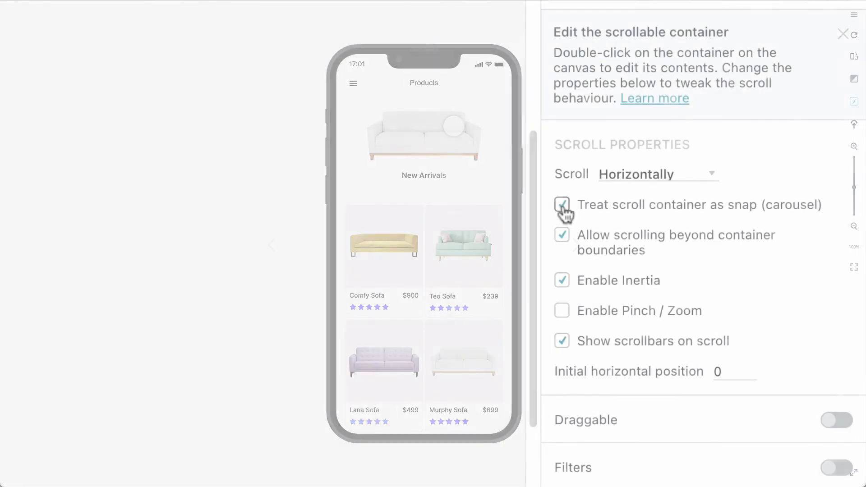
# Disable scrolling beyond container boundaries so the carousel stops at Special Offers
pyautogui.click(562, 204)
pyautogui.click(561, 238)
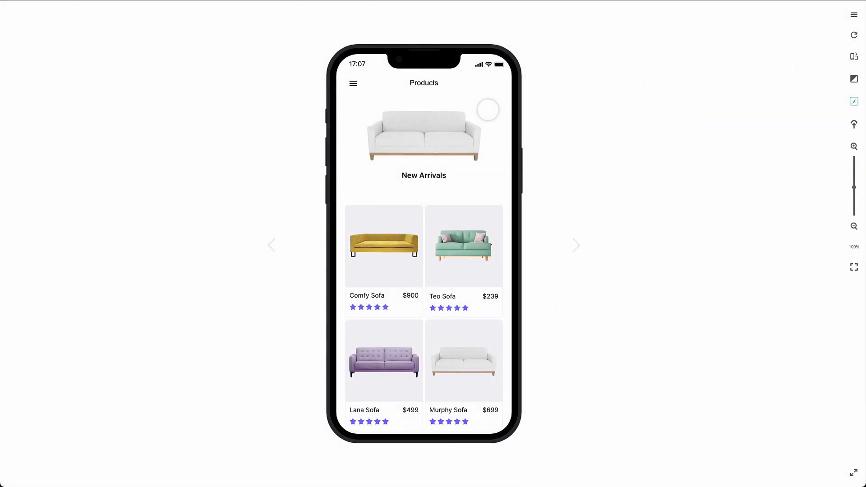
pyautogui.moveTo(489, 106); pyautogui.dragTo(410, 108)
pyautogui.moveTo(471, 108); pyautogui.dragTo(353, 114)
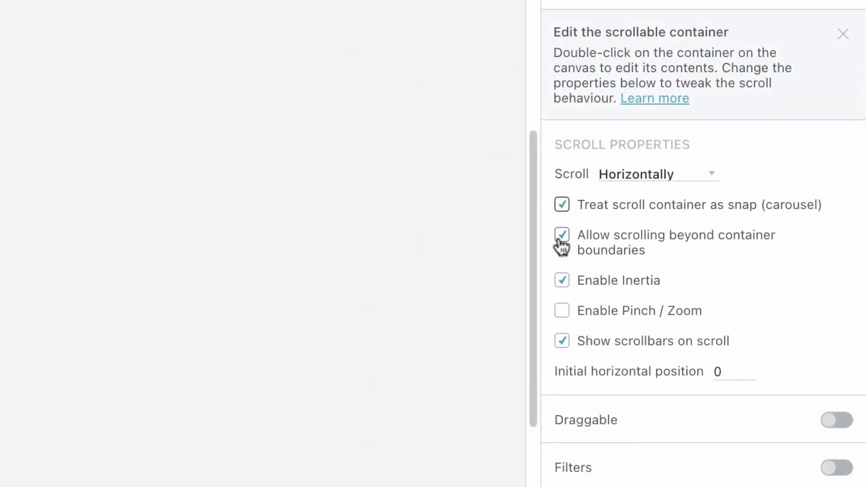
pyautogui.click(561, 246)
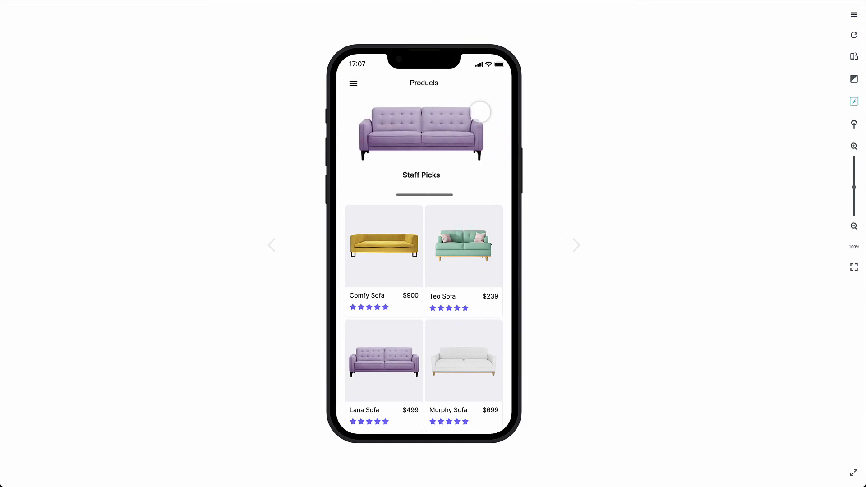
pyautogui.moveTo(482, 112); pyautogui.dragTo(396, 120)
pyautogui.moveTo(482, 115); pyautogui.dragTo(401, 120)
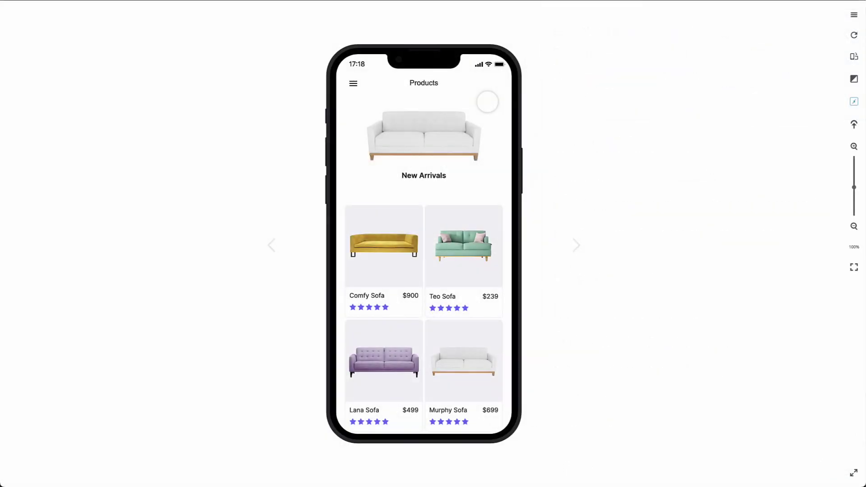
# Disable Enable Inertia for the carousel and test swiping from New Arrivals to Special Offers
pyautogui.moveTo(487, 102); pyautogui.dragTo(373, 96)
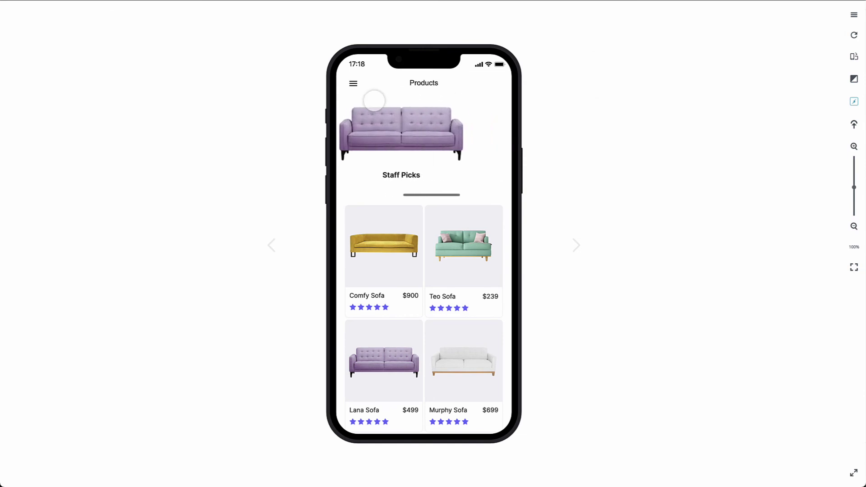
pyautogui.moveTo(461, 101); pyautogui.dragTo(362, 100)
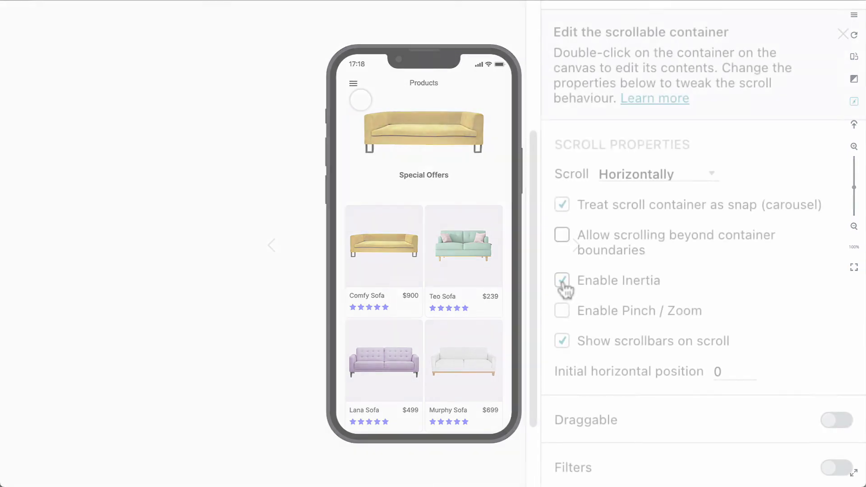
pyautogui.click(562, 281)
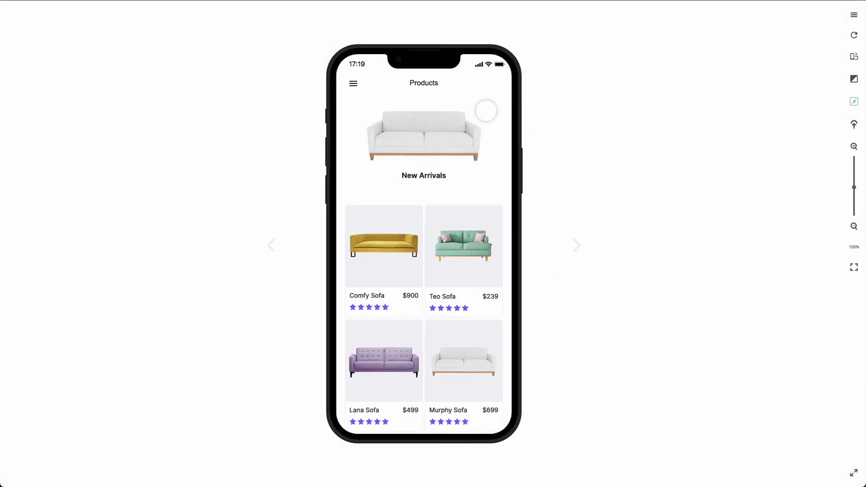
pyautogui.moveTo(486, 111); pyautogui.dragTo(389, 112)
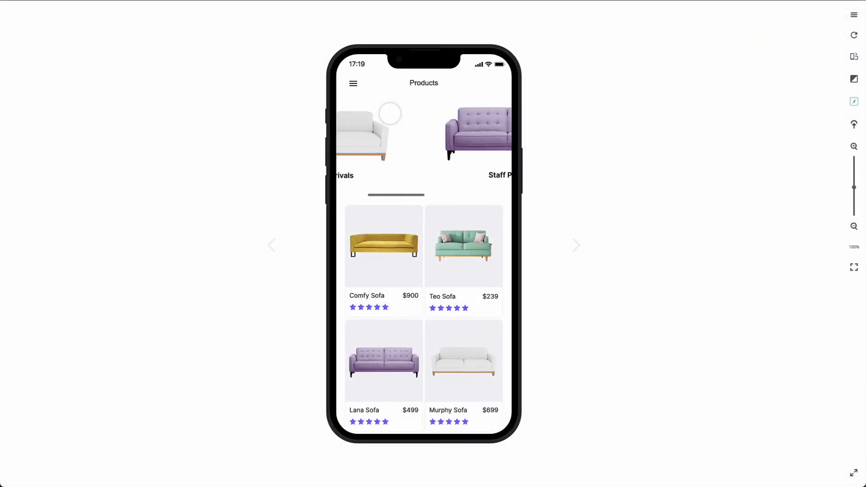
pyautogui.moveTo(474, 116); pyautogui.dragTo(377, 116)
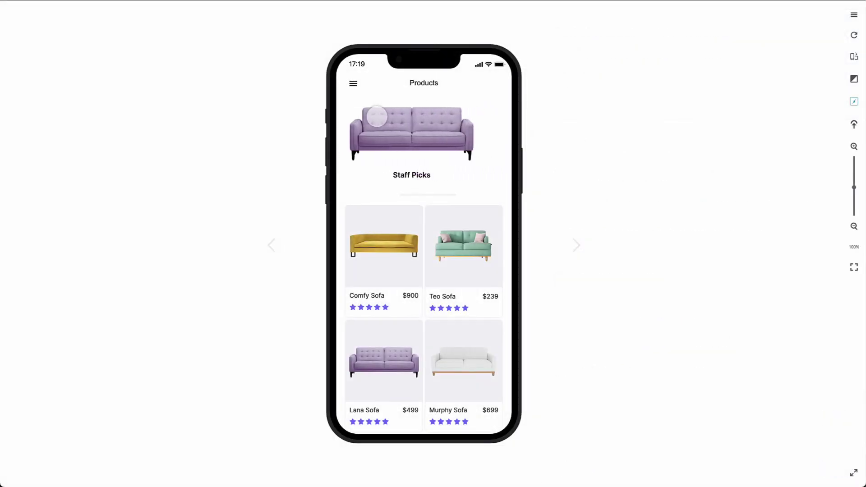
pyautogui.moveTo(495, 106); pyautogui.dragTo(379, 121)
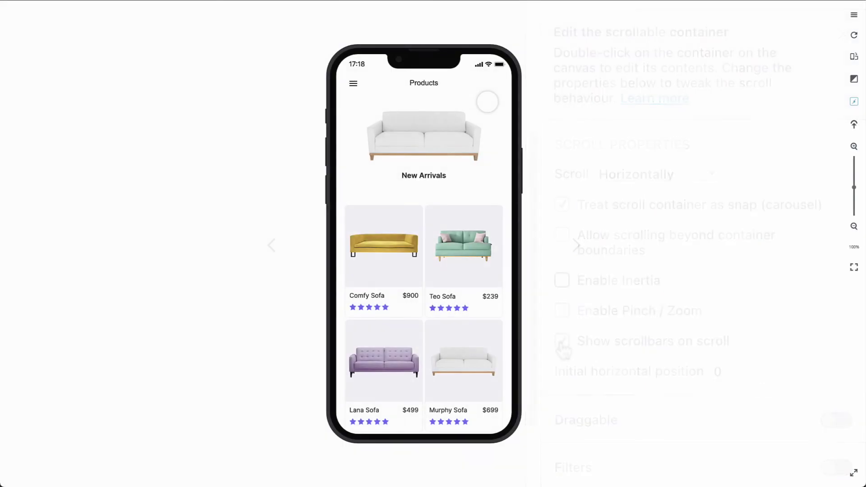
pyautogui.moveTo(489, 100); pyautogui.dragTo(369, 101)
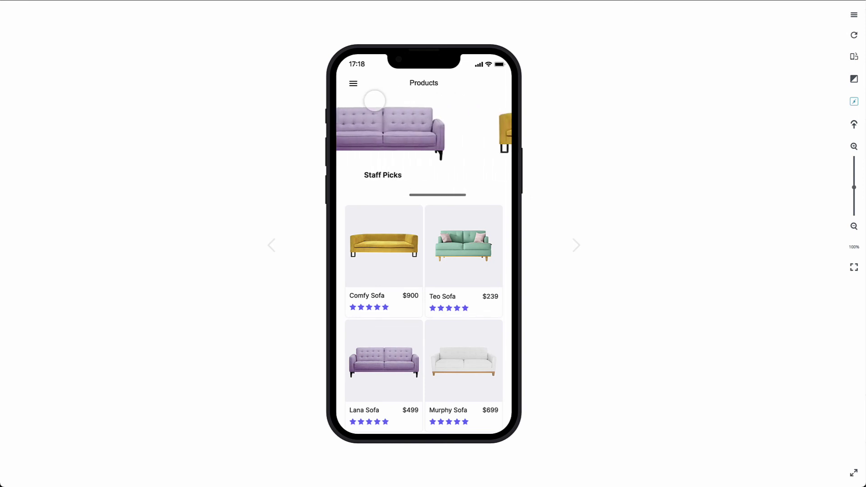
pyautogui.moveTo(460, 100); pyautogui.dragTo(354, 101)
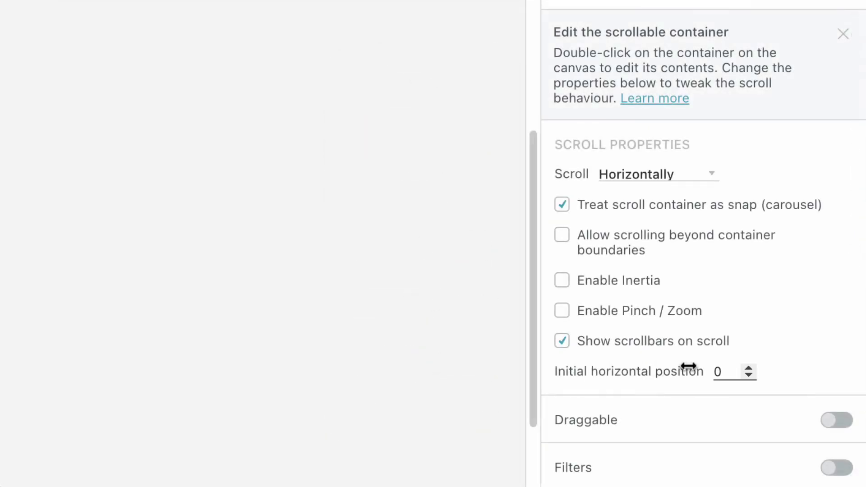
# Set the carousel's initial horizontal position to 390
pyautogui.click(723, 372)
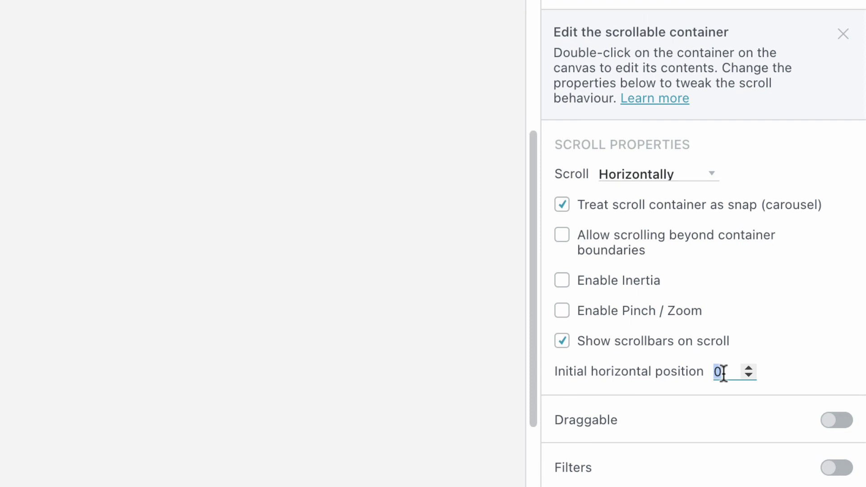
pyautogui.write('390')
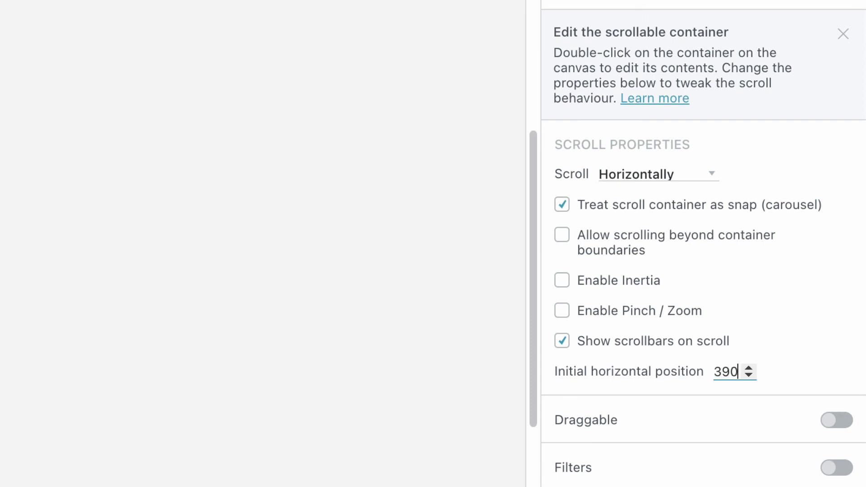